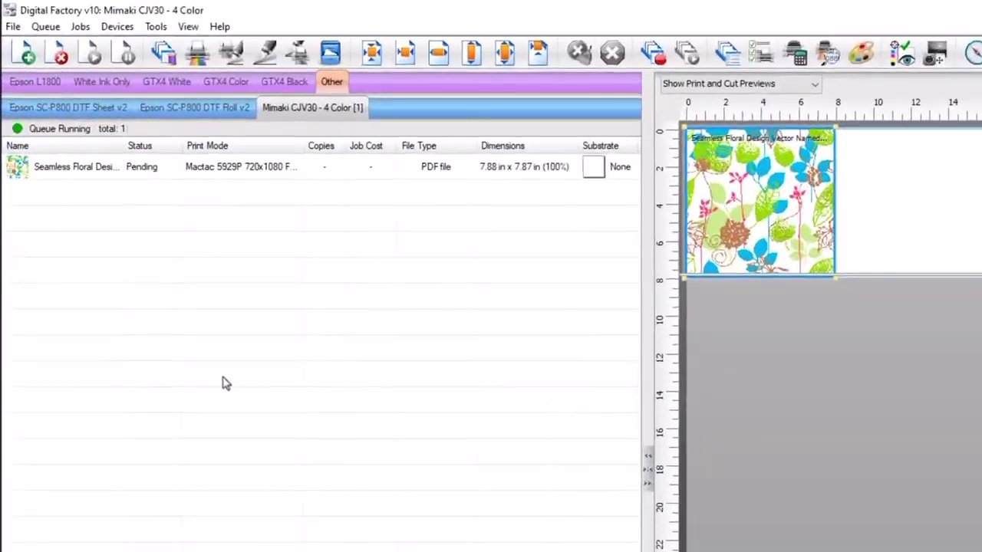
- Select the floral tile job, enable copies, and open its Modify Step and Repeat settings
{"action": "left_click", "coordinate": [88, 170]}
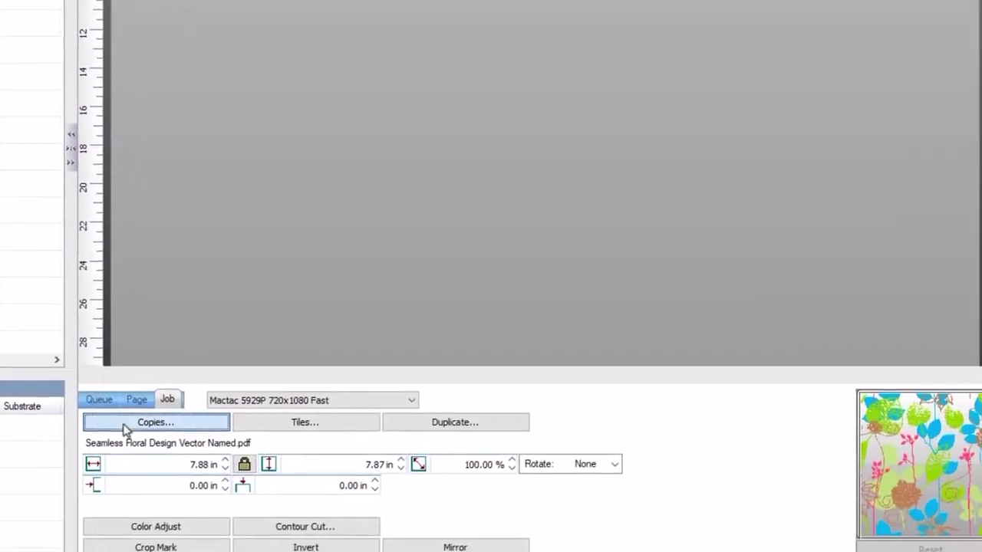
{"action": "left_click", "coordinate": [125, 429]}
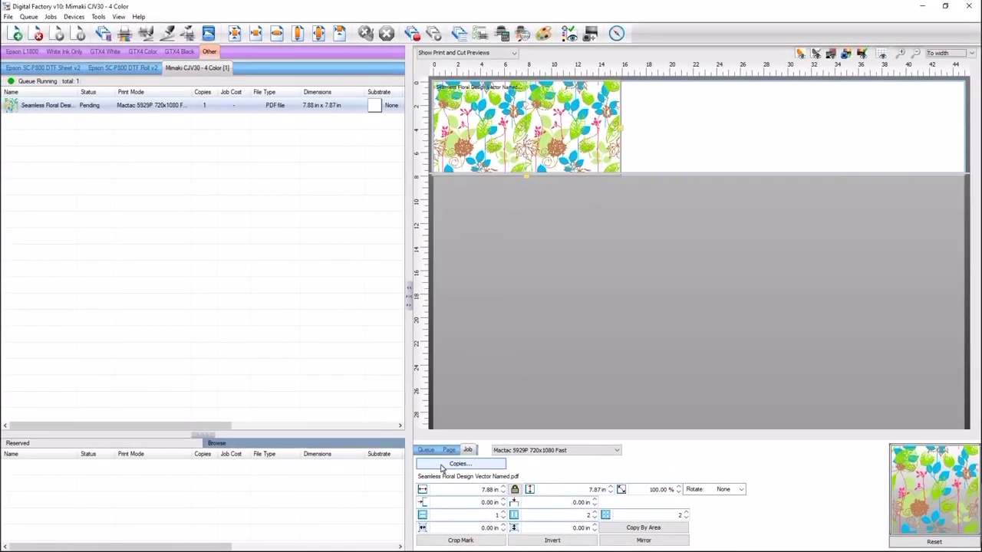
{"action": "left_click", "coordinate": [442, 464]}
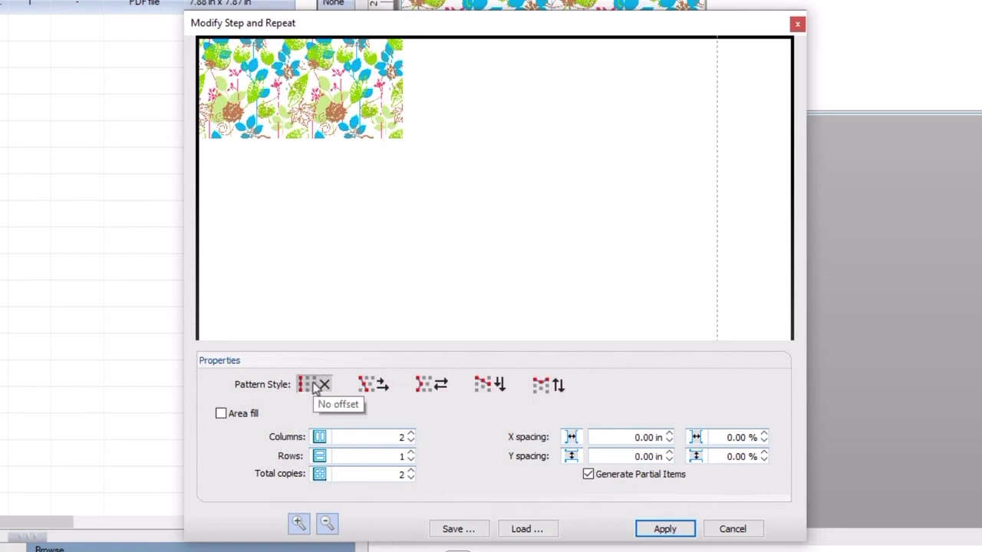
- Turn on Area fill with Length 79 in and Width 39 in, then apply it to the page
{"action": "left_click", "coordinate": [242, 416]}
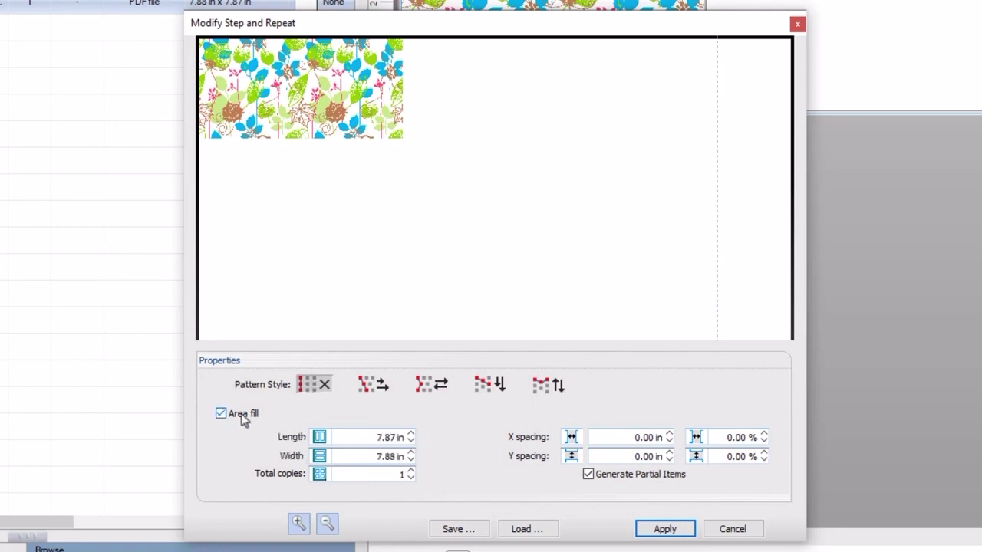
{"action": "left_click_drag", "start_coordinate": [352, 438], "coordinate": [431, 437]}
{"action": "type", "text": "79"}
{"action": "left_click_drag", "start_coordinate": [361, 455], "coordinate": [422, 456]}
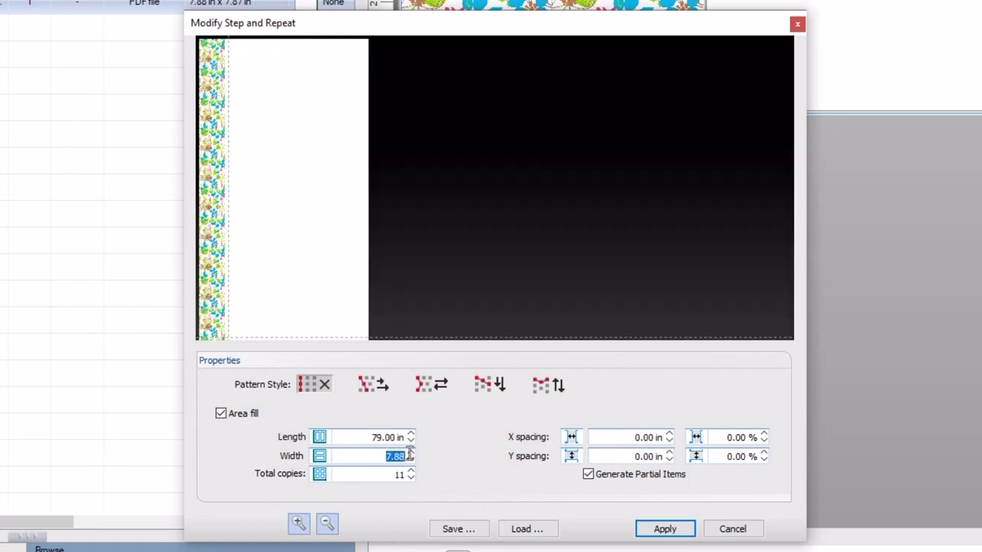
{"action": "type", "text": "39"}
{"action": "key", "text": "Tab"}
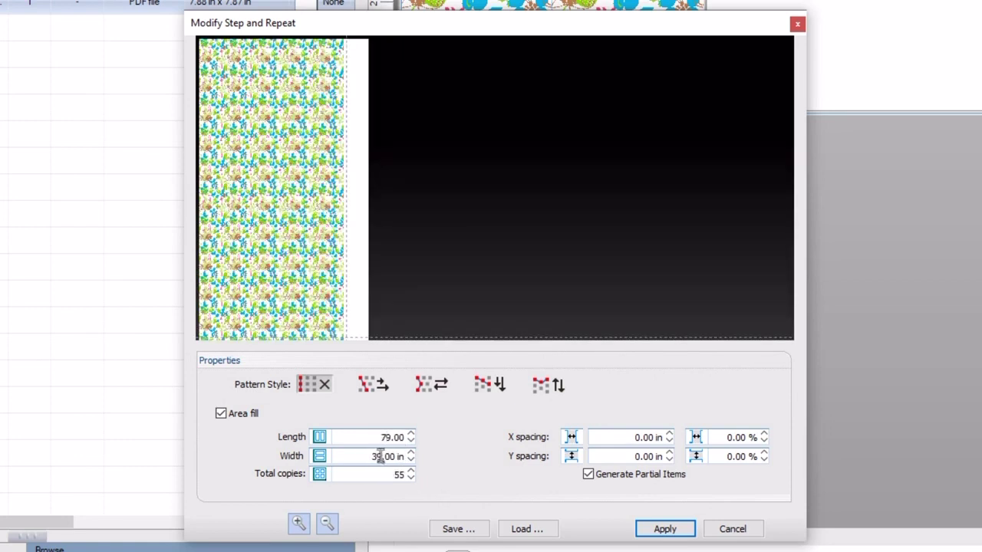
{"action": "type", "text": "50"}
{"action": "left_click", "coordinate": [381, 456]}
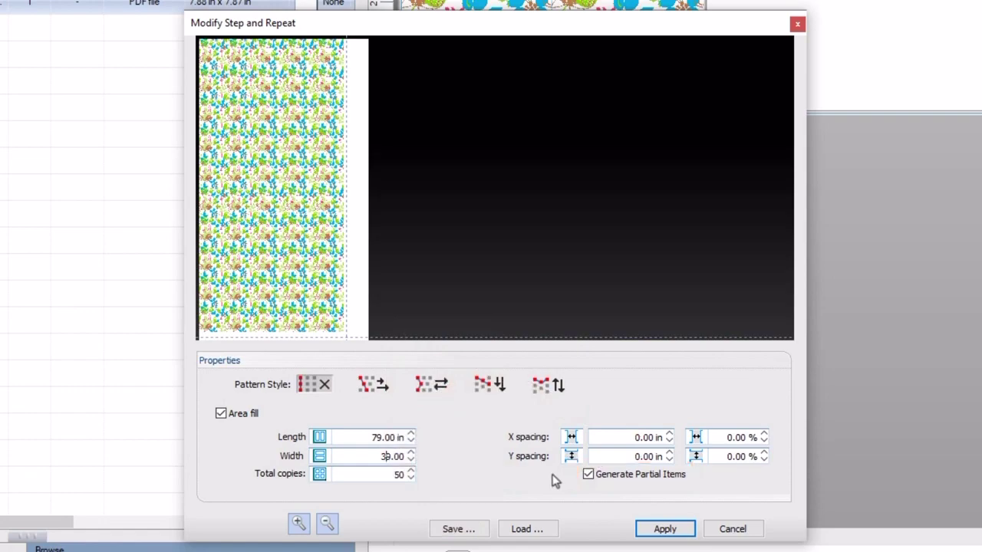
{"action": "left_click", "coordinate": [654, 532]}
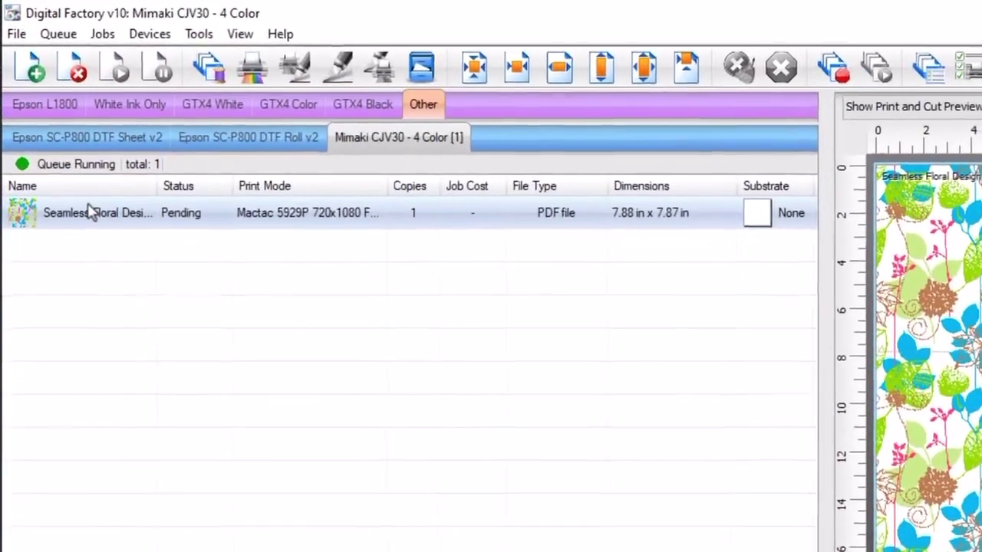
- RIP the floral job without printing, then view its raw raster output
{"action": "right_click", "coordinate": [74, 179]}
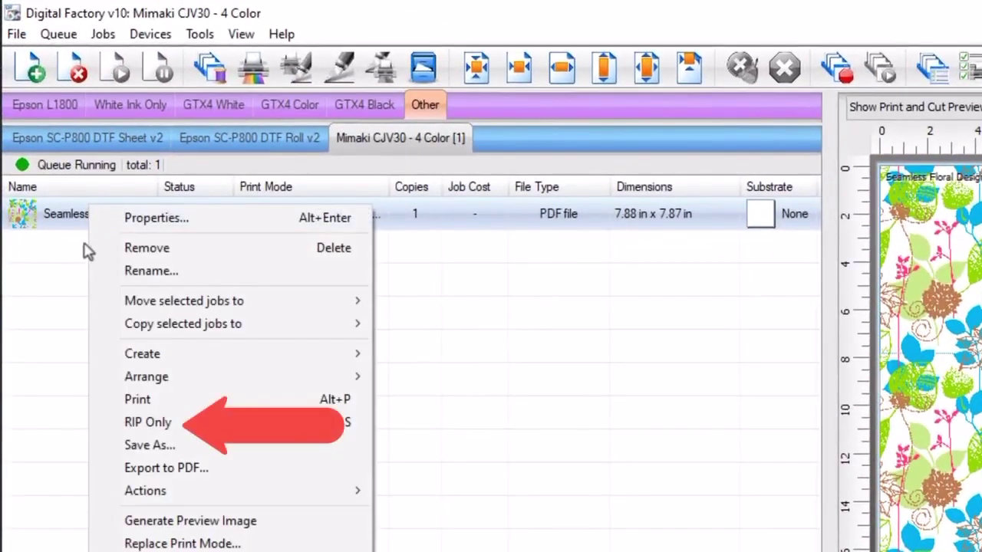
{"action": "left_click", "coordinate": [132, 422]}
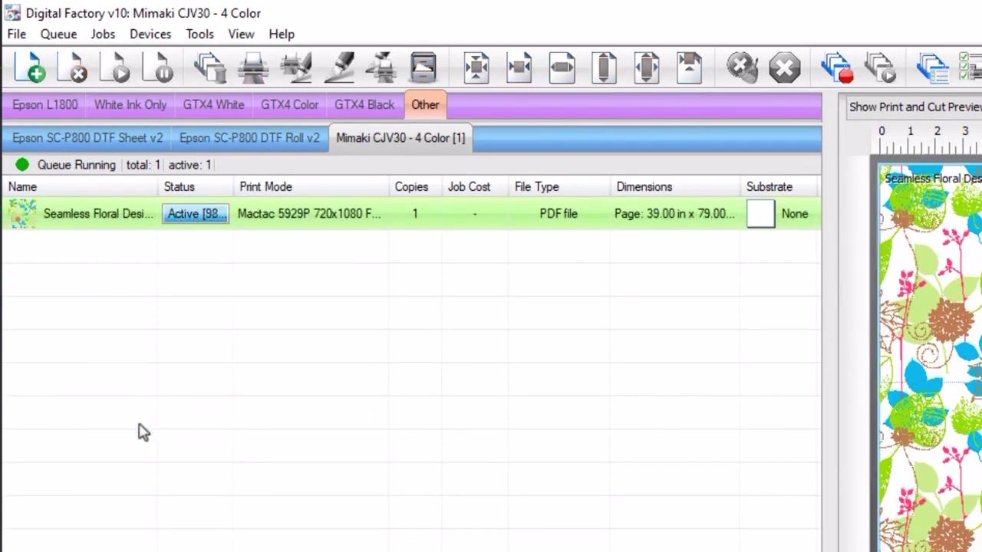
{"action": "right_click", "coordinate": [75, 215]}
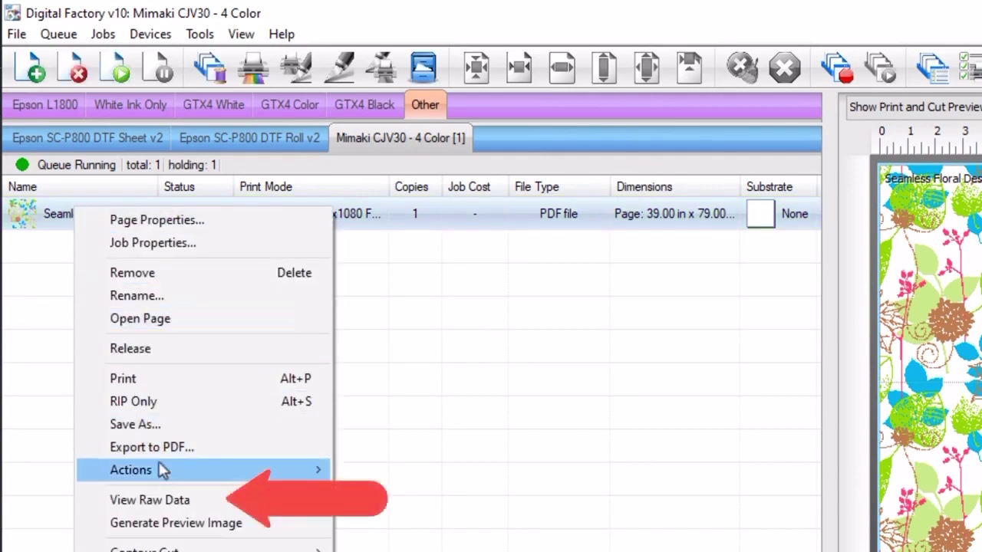
{"action": "left_click", "coordinate": [142, 500]}
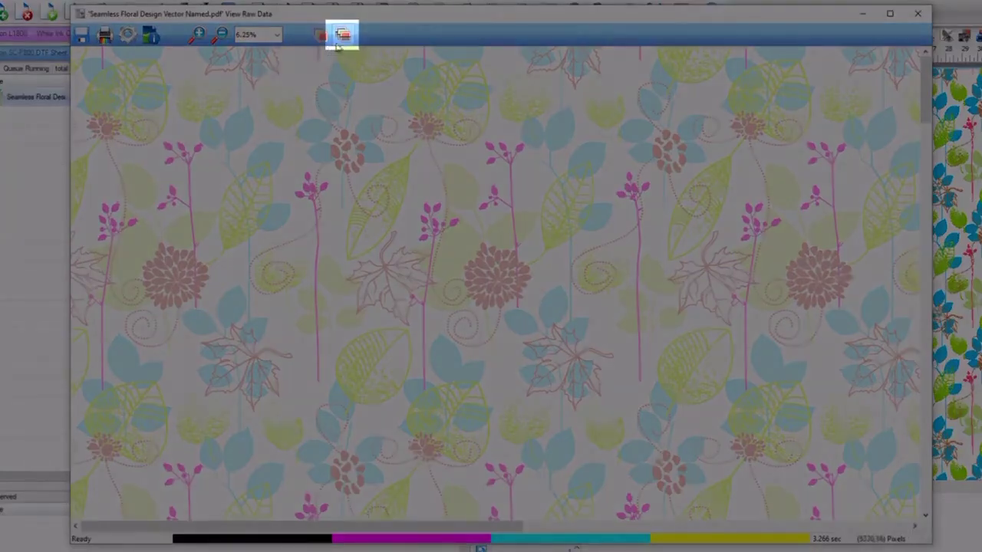
{"action": "left_click", "coordinate": [343, 35]}
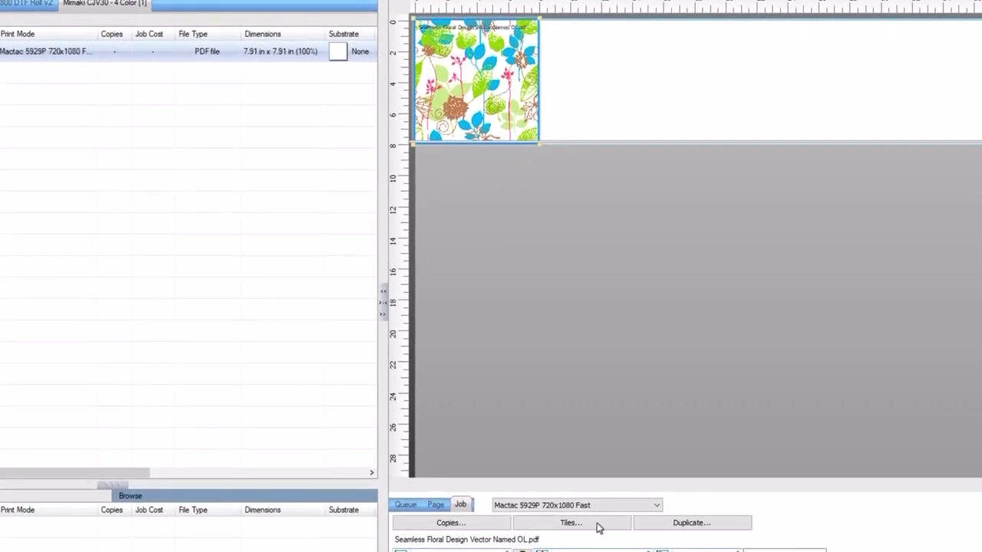
- Create tiles from the floral design with its crop trimmed to 7.88 by 7.87 in
{"action": "left_click", "coordinate": [599, 528]}
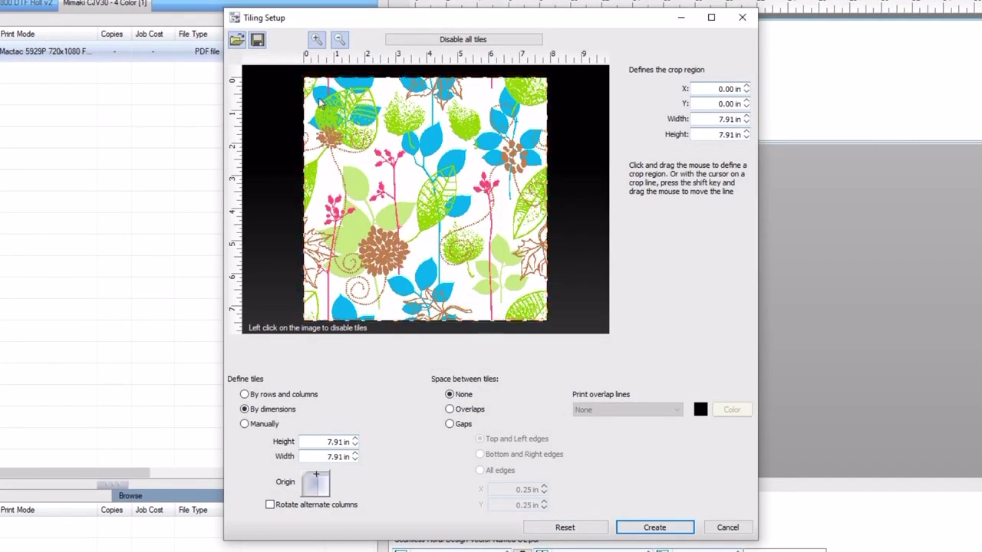
{"action": "left_click", "coordinate": [317, 41]}
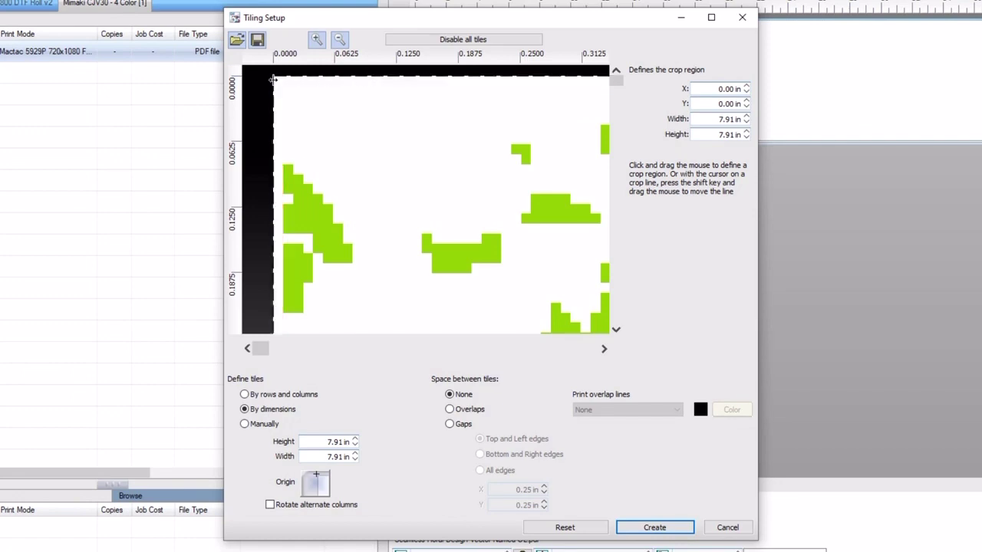
{"action": "left_click_drag", "start_coordinate": [275, 78], "coordinate": [283, 87]}
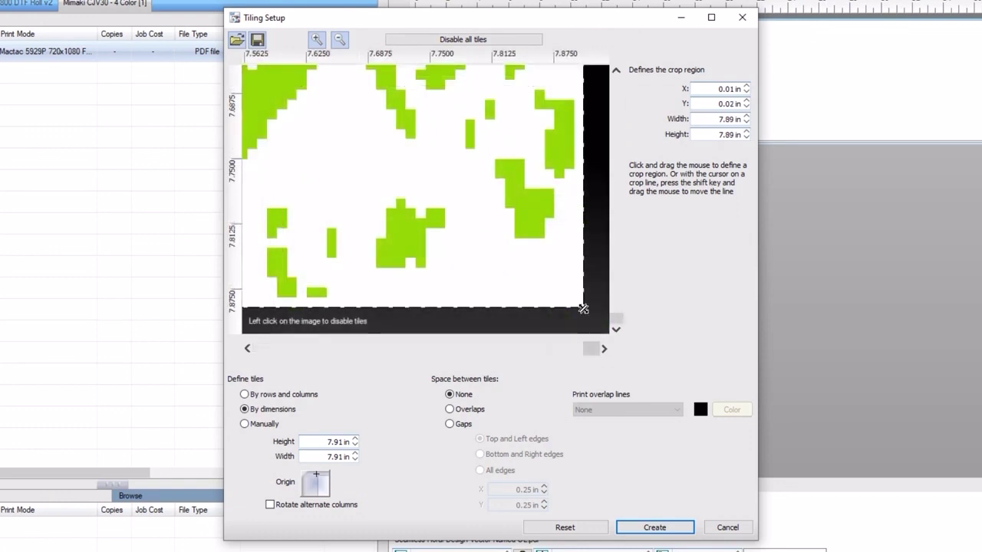
{"action": "left_click_drag", "start_coordinate": [581, 307], "coordinate": [572, 295]}
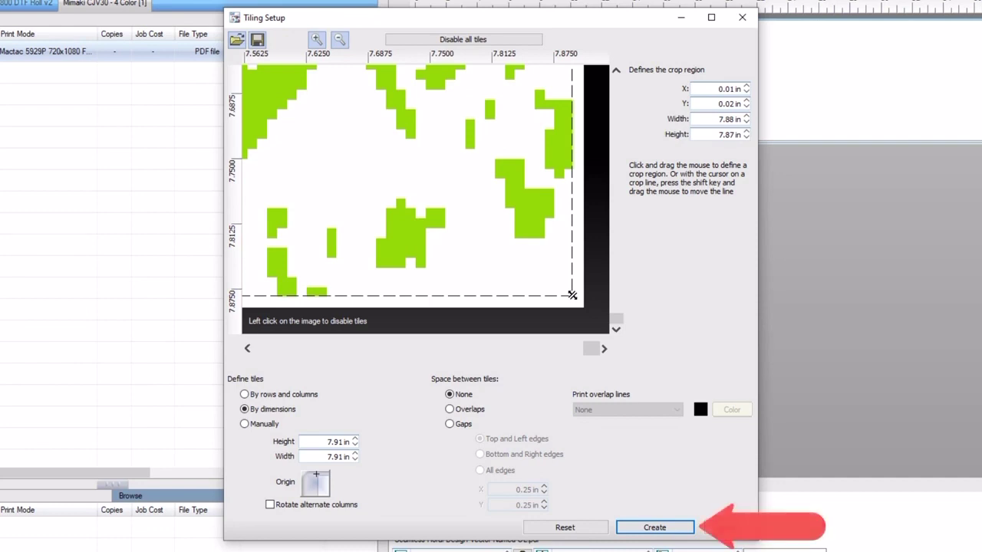
{"action": "left_click", "coordinate": [648, 529]}
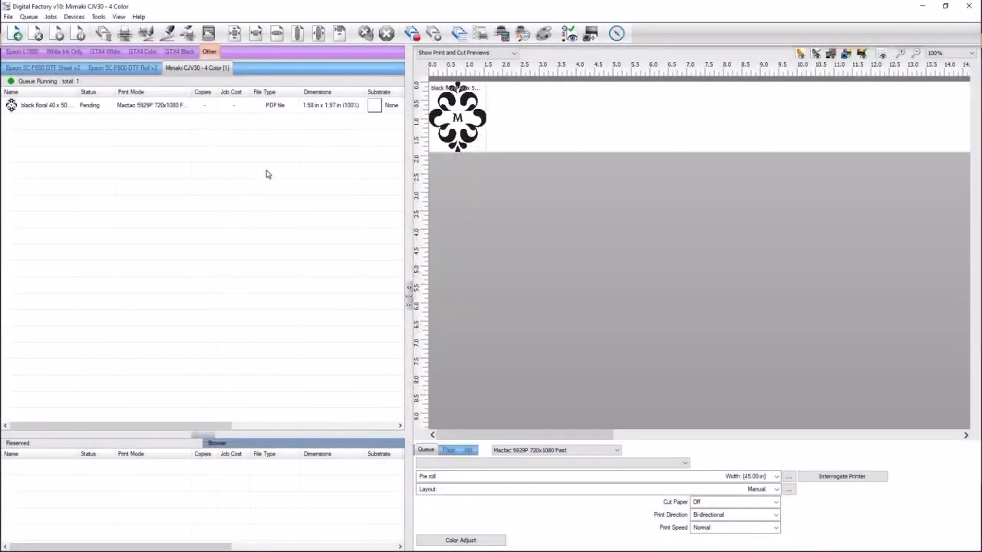
- Enable copies for the damask job and choose the offset step-and-repeat pattern
{"action": "left_click", "coordinate": [50, 105]}
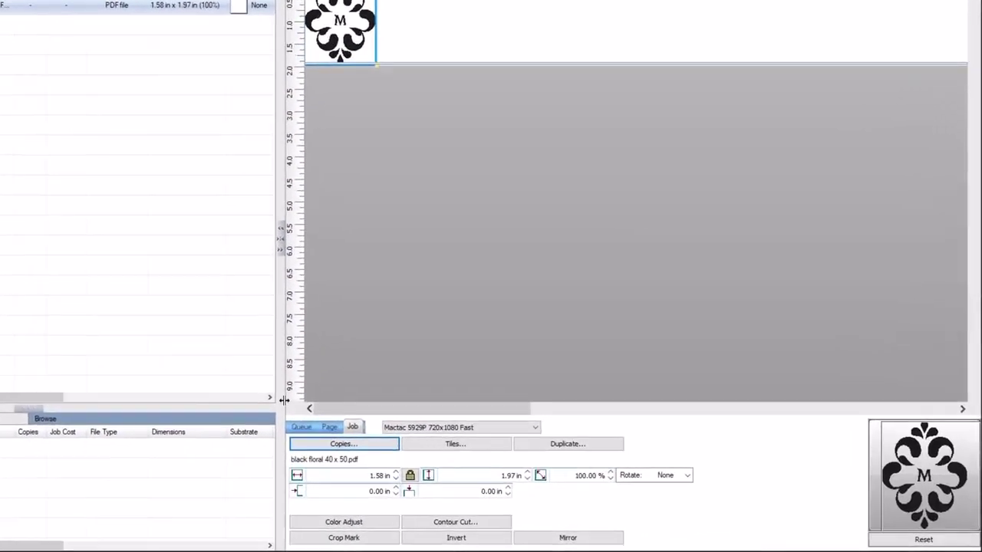
{"action": "left_click", "coordinate": [338, 443]}
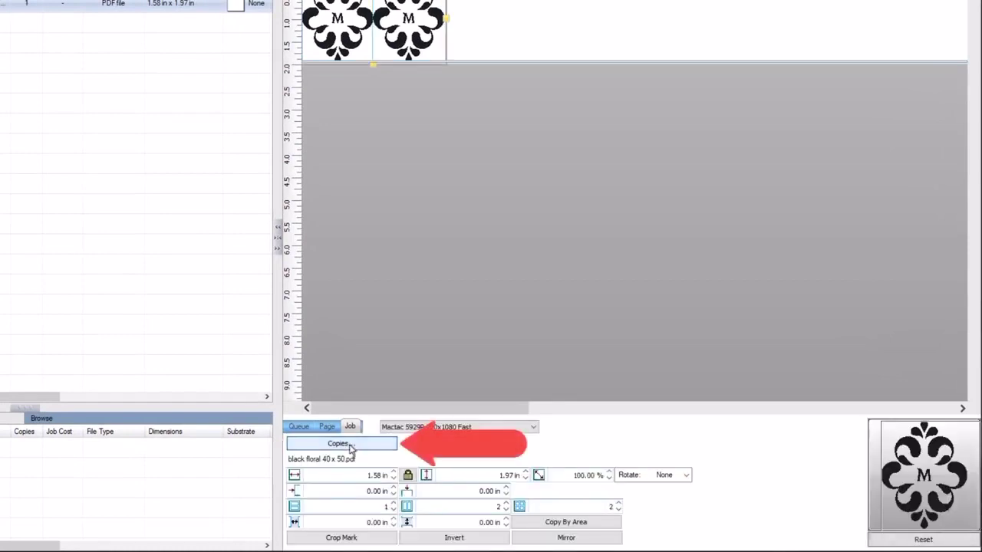
{"action": "left_click", "coordinate": [349, 448]}
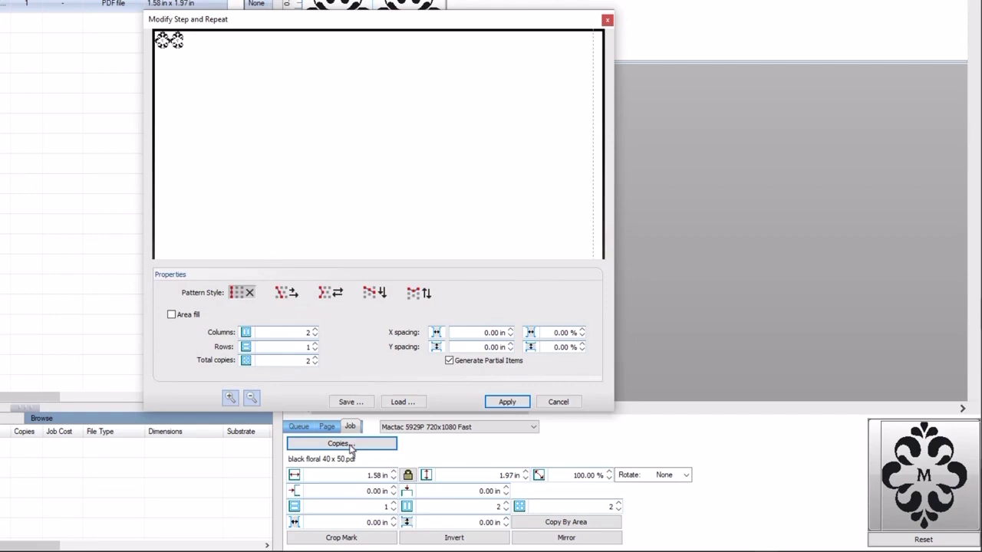
{"action": "left_click", "coordinate": [329, 294]}
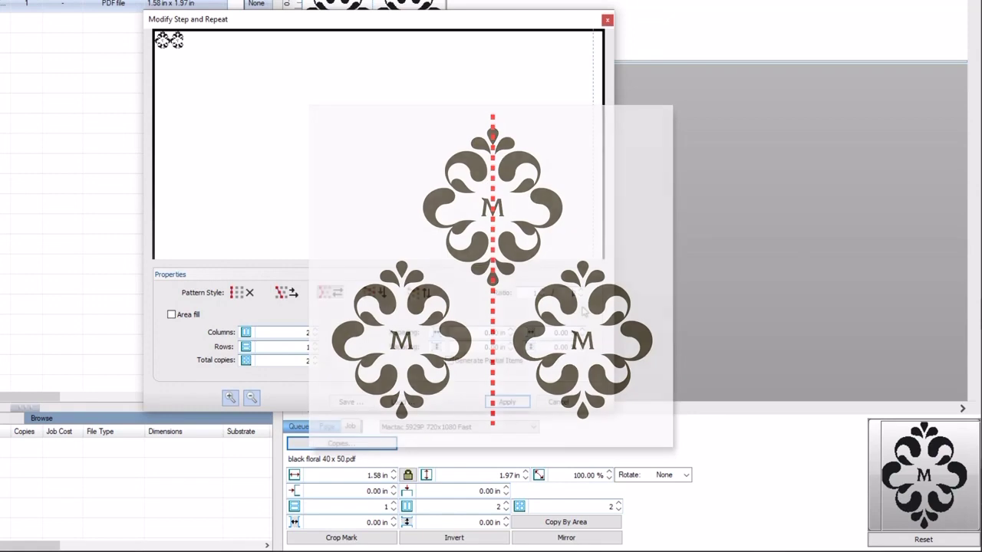
- Set 0.60 in X/Y spacing, 6 columns and 4 rows, then apply the offset grid
{"action": "left_click", "coordinate": [492, 332]}
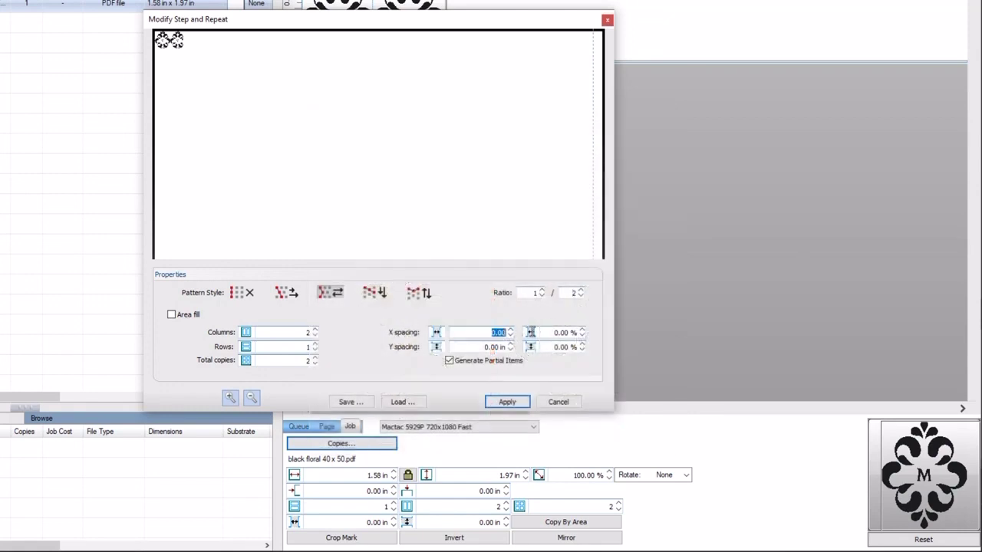
{"action": "type", "text": "0.6"}
{"action": "left_click", "coordinate": [484, 347]}
{"action": "type", "text": "0.6"}
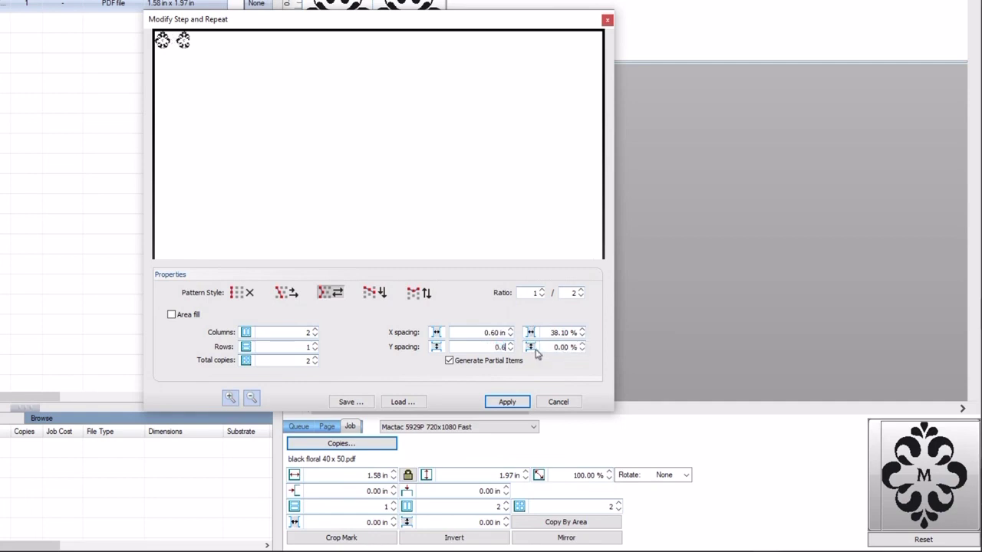
{"action": "left_click", "coordinate": [295, 332]}
{"action": "type", "text": "6"}
{"action": "left_click", "coordinate": [296, 347]}
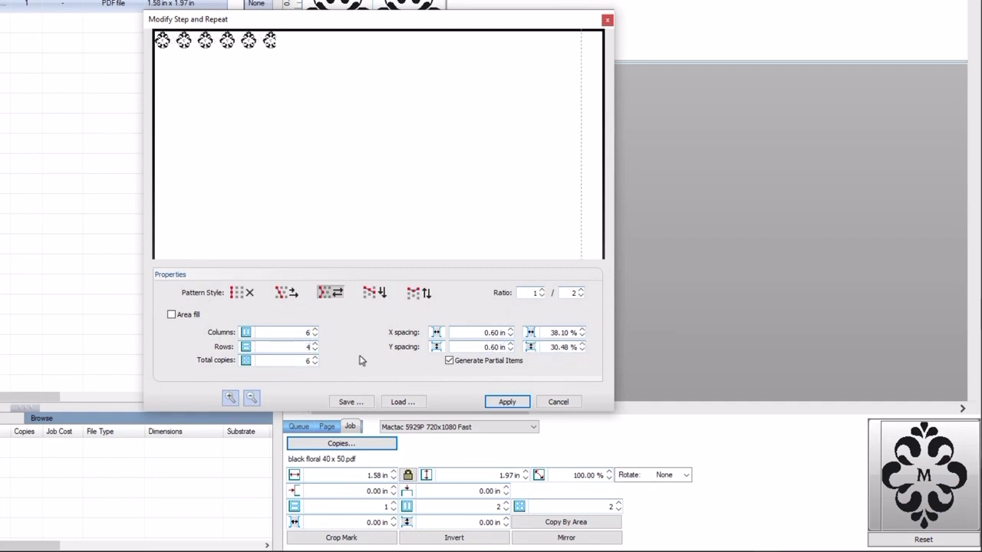
{"action": "left_click", "coordinate": [505, 402]}
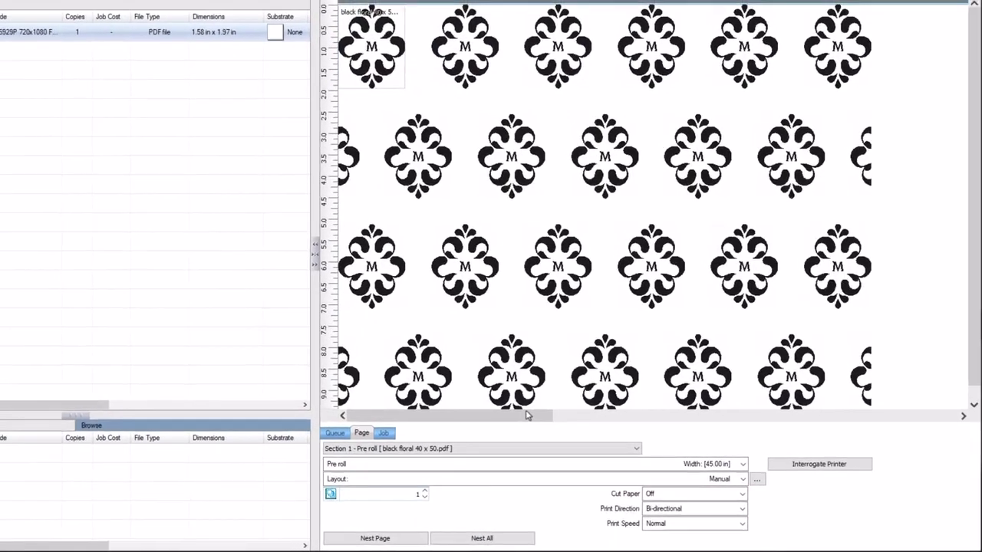